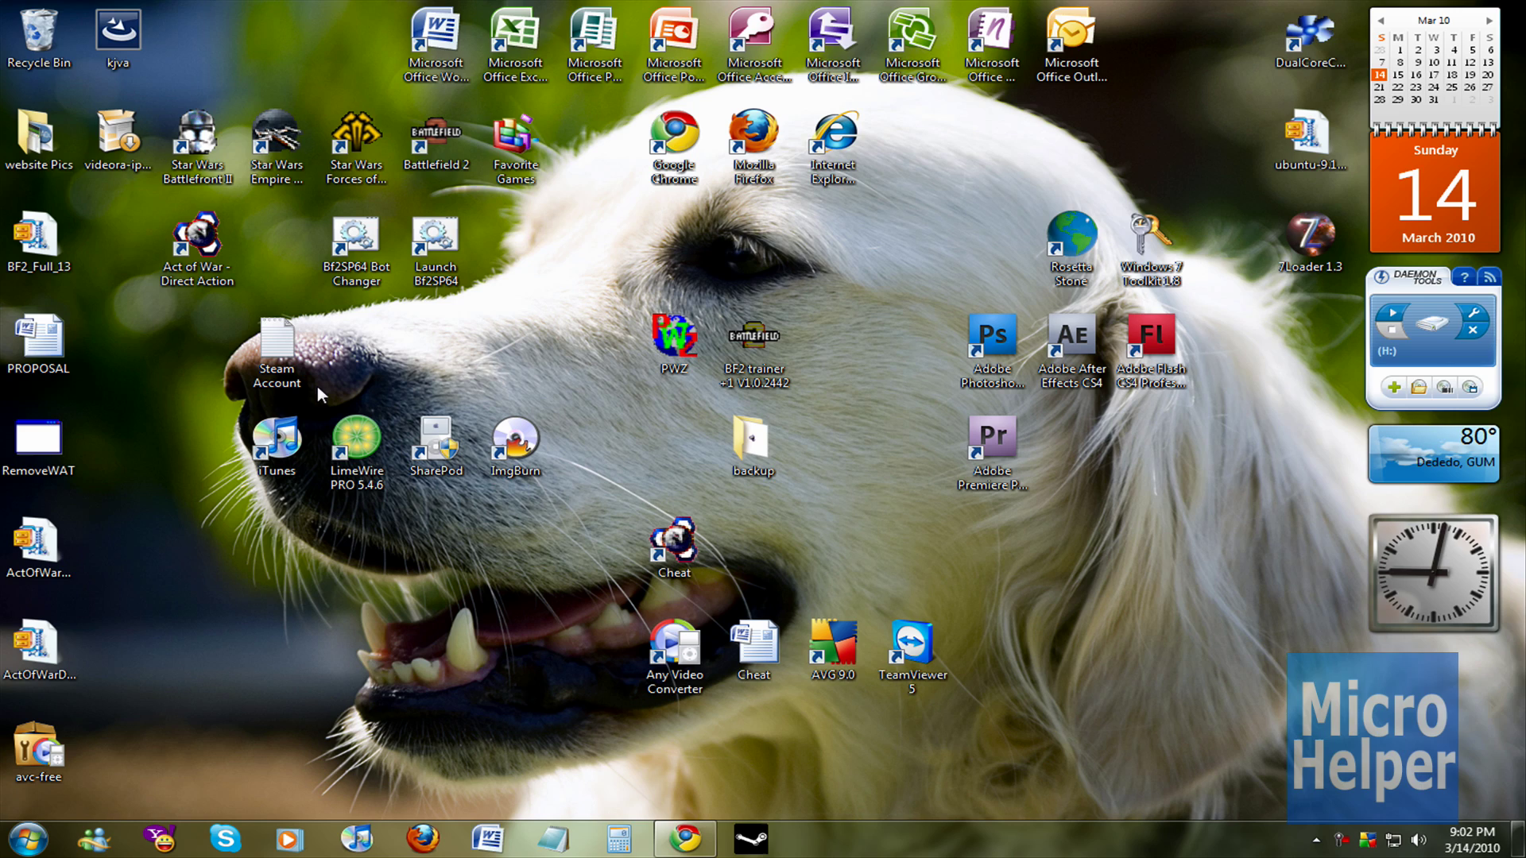
# Open Computer Management from Computer's Manage entry in the Start menu and show Disk Management
pyautogui.press('super')
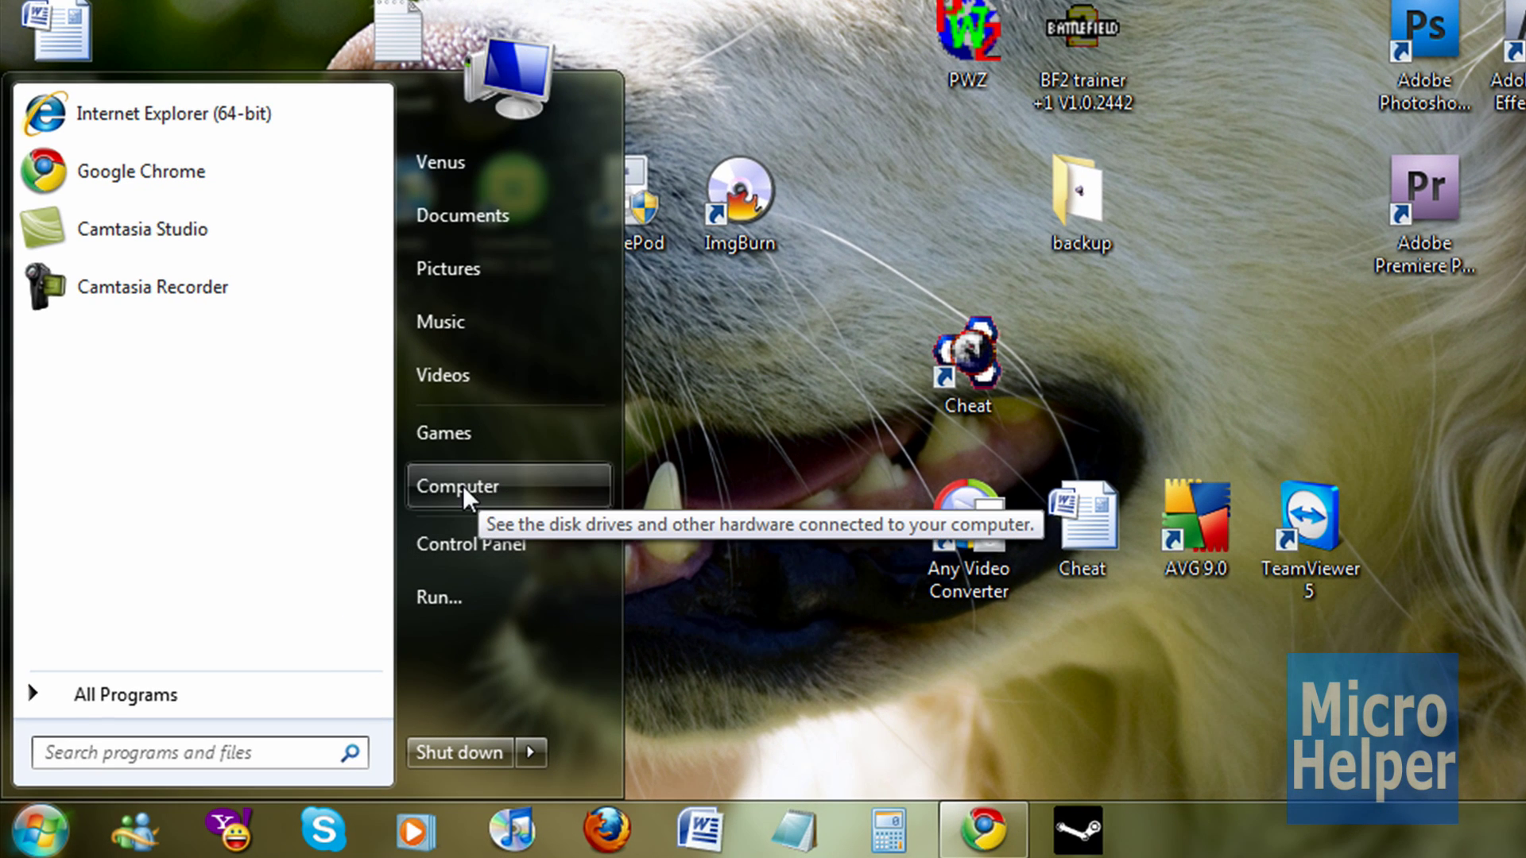
pyautogui.rightClick(463, 487)
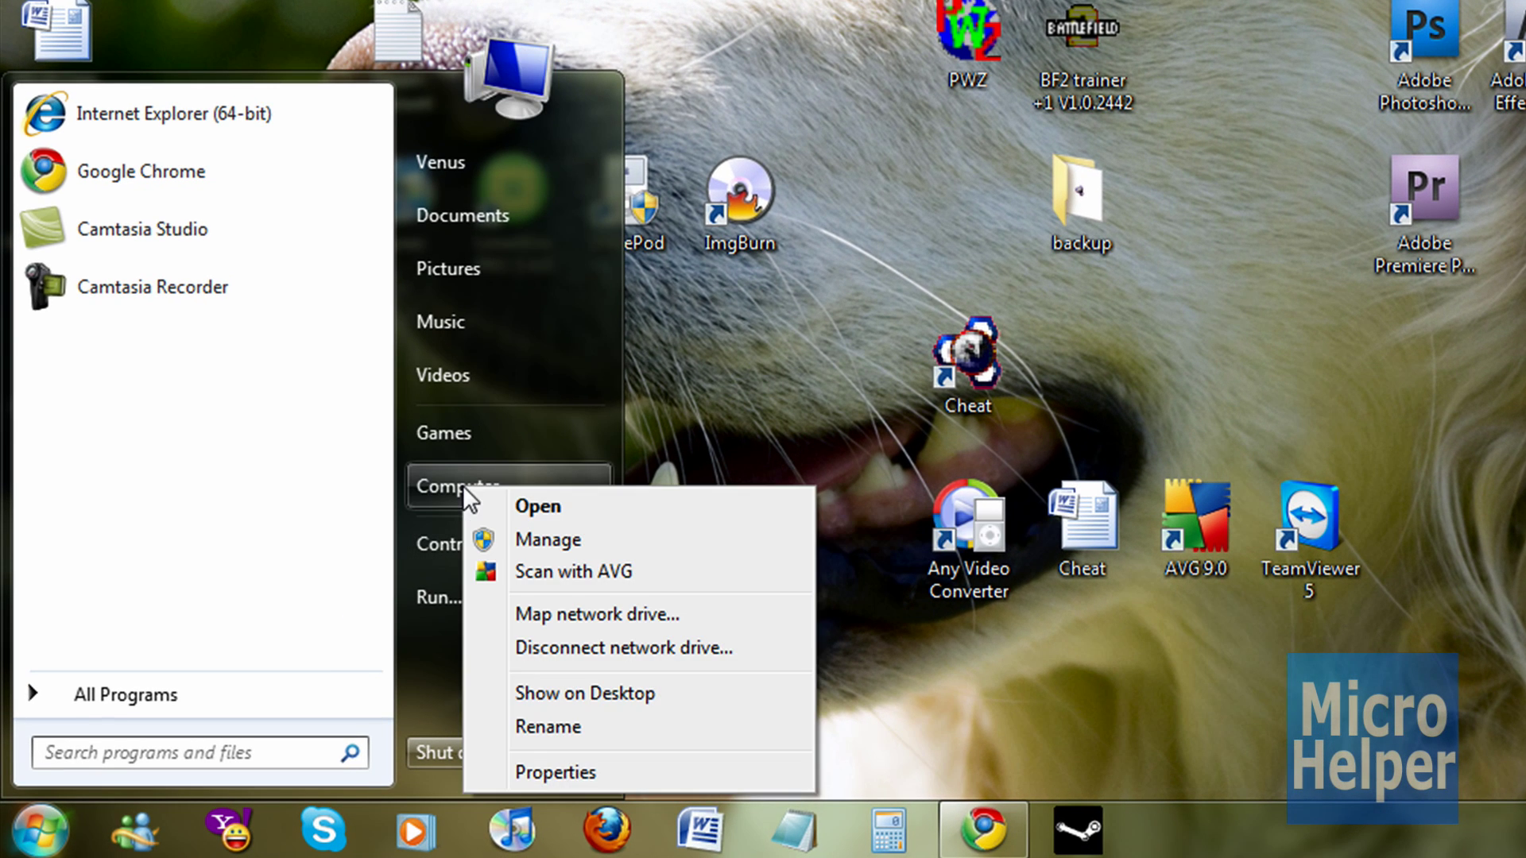
pyautogui.click(558, 541)
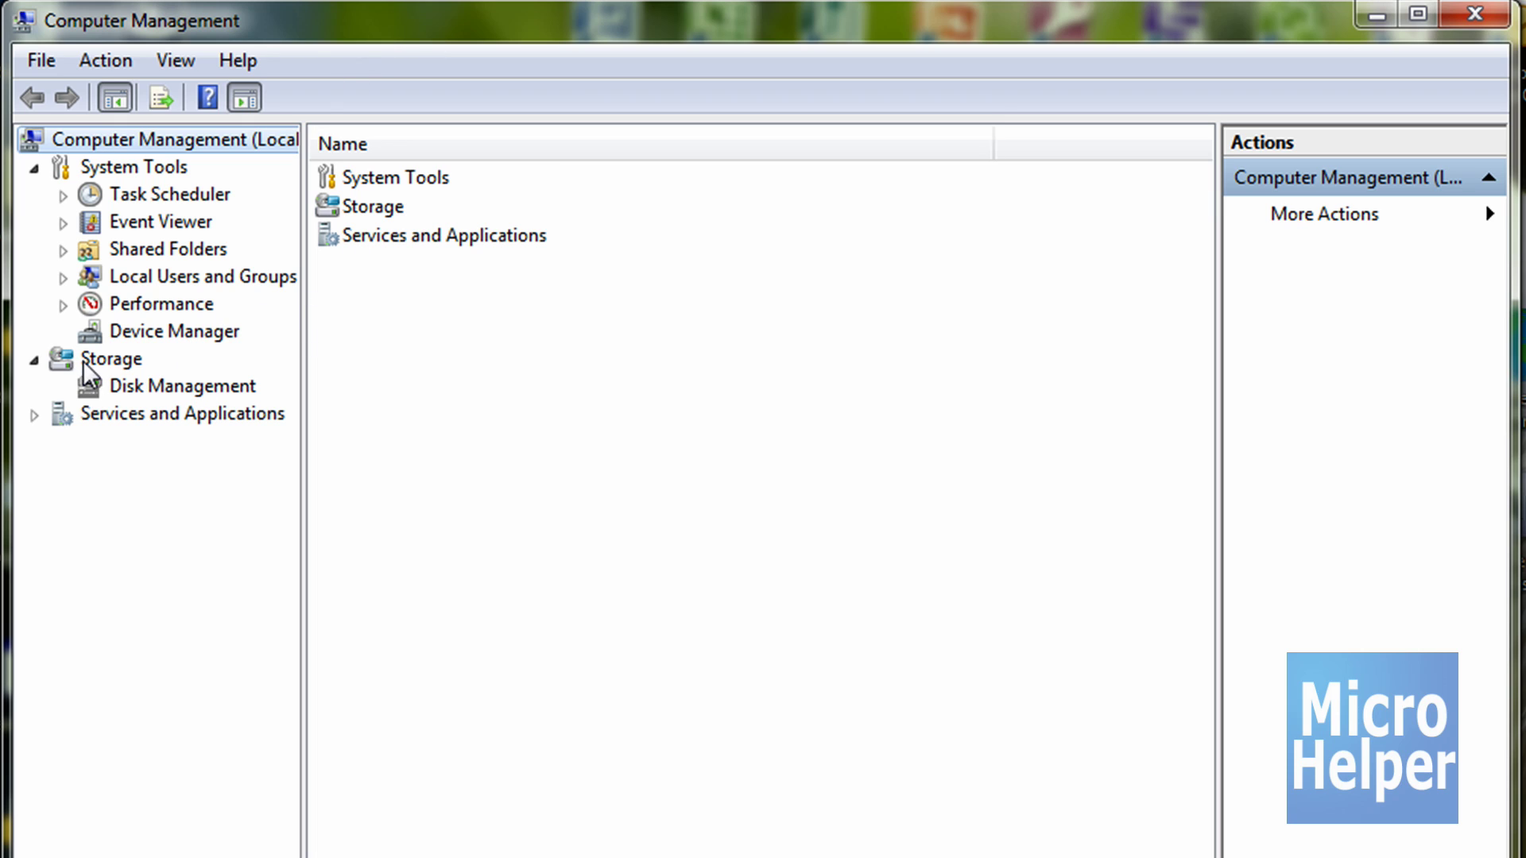
pyautogui.click(170, 383)
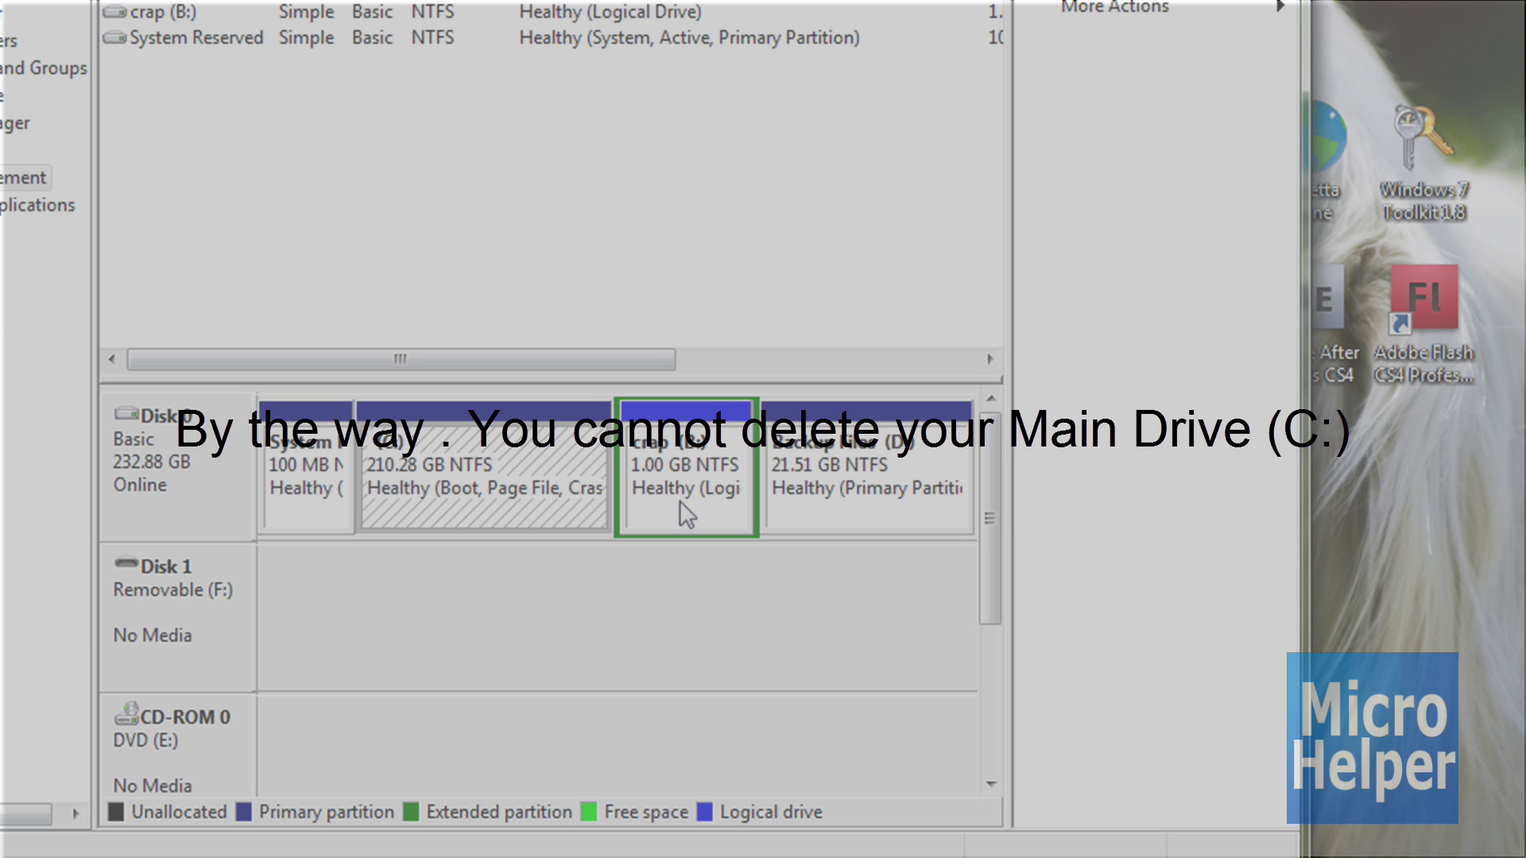
# Delete the 1.00 GB crap (B:) volume and confirm the warning
pyautogui.rightClick(681, 502)
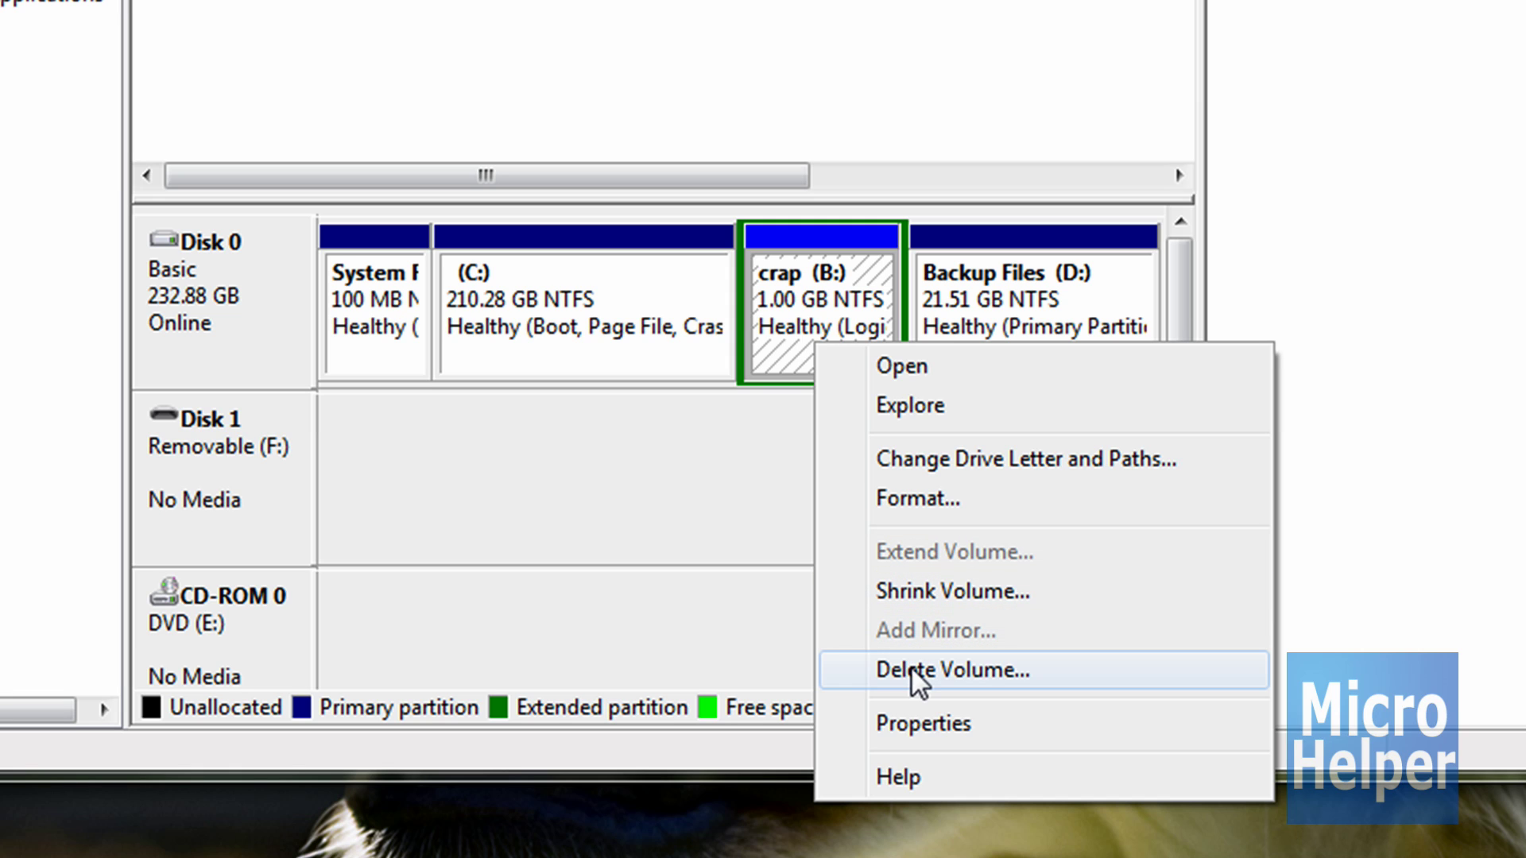
pyautogui.click(973, 669)
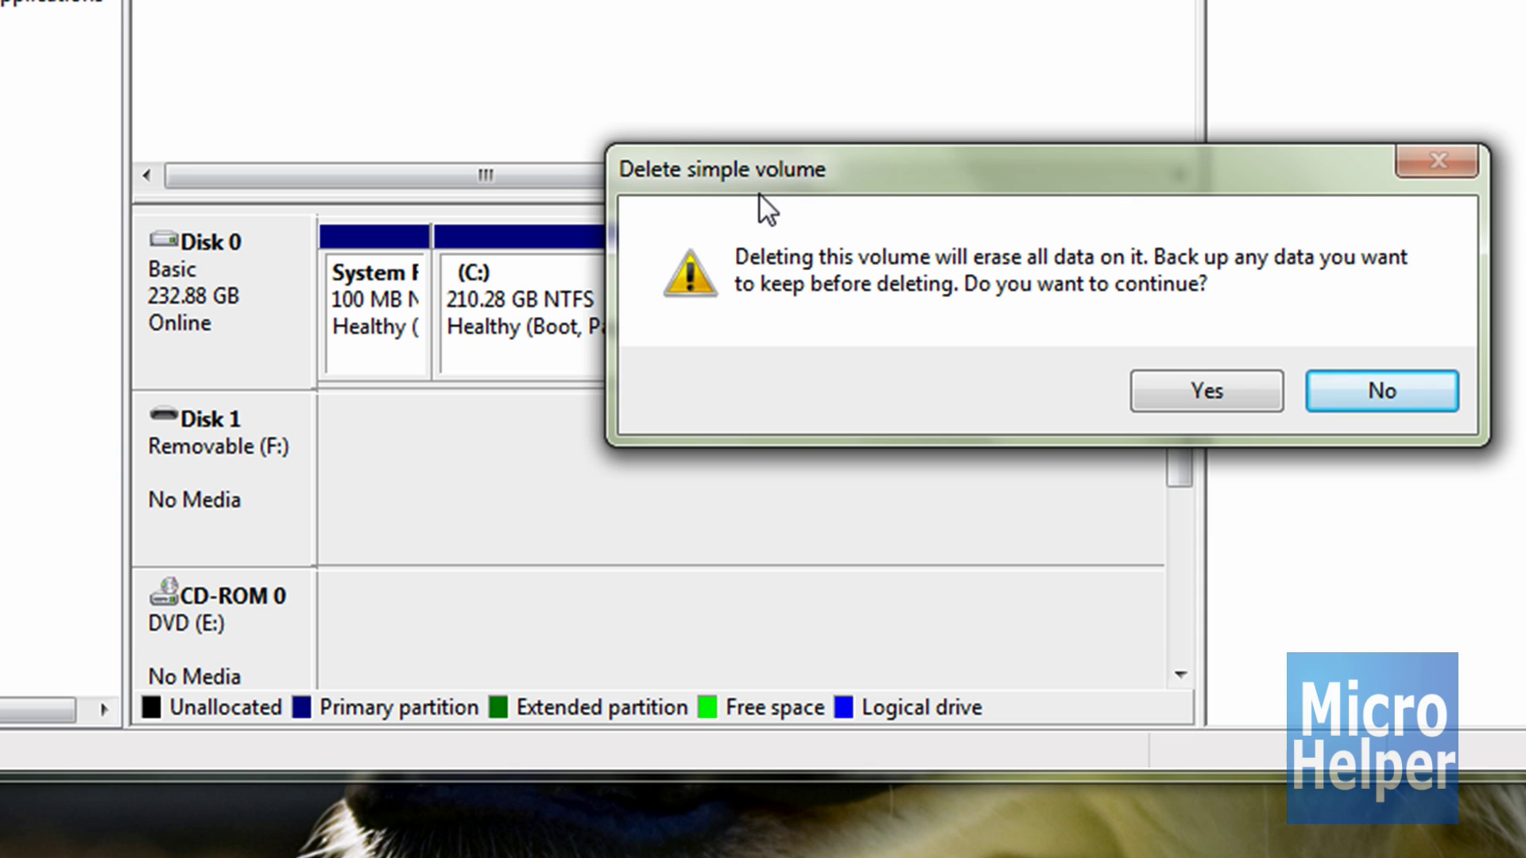
pyautogui.moveTo(760, 196); pyautogui.dragTo(725, 490)
pyautogui.moveTo(855, 467); pyautogui.dragTo(851, 150)
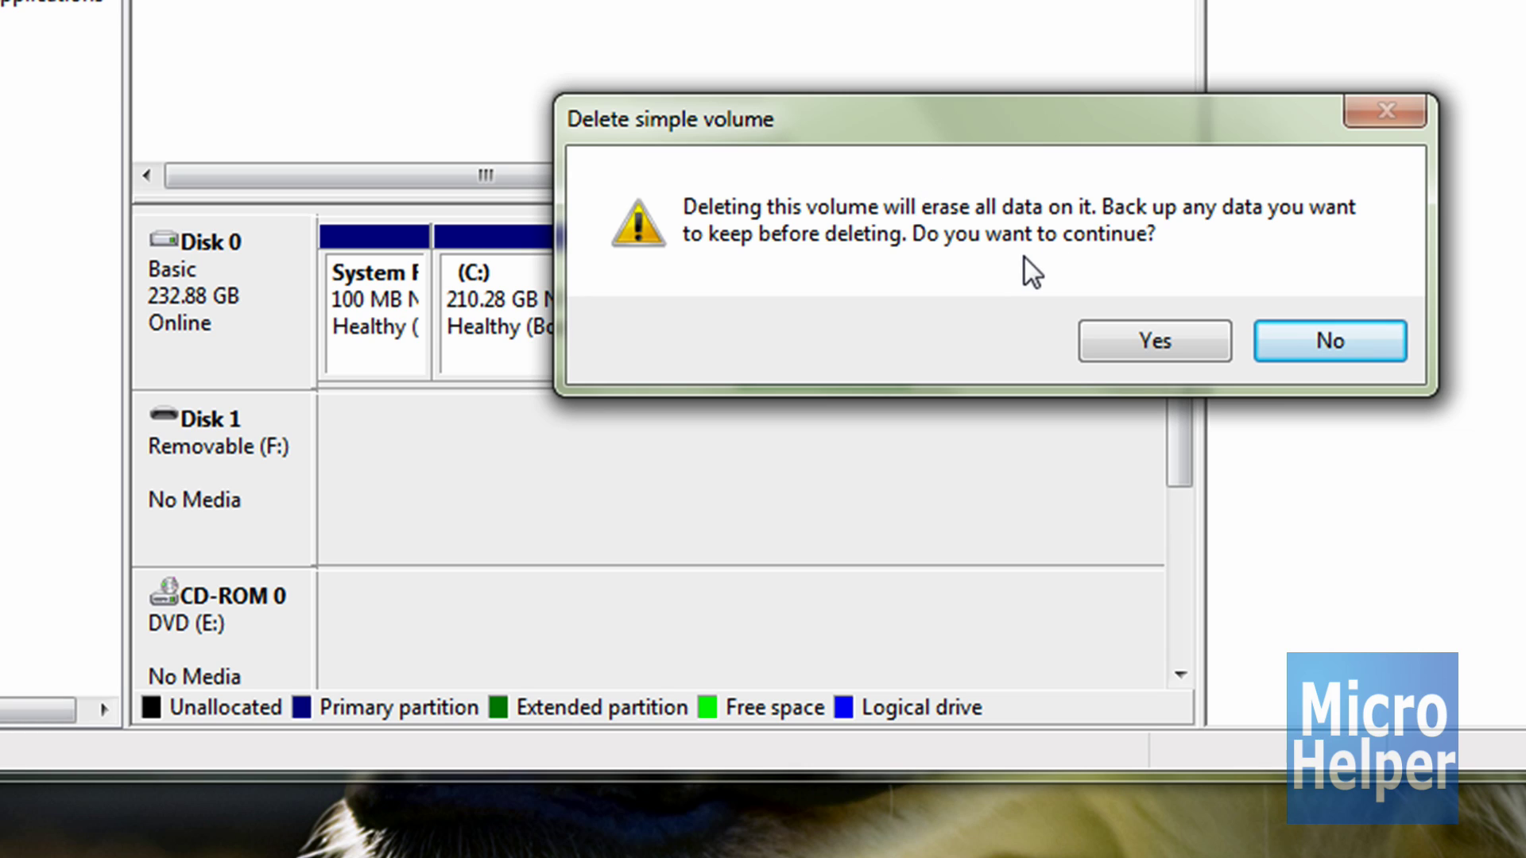
pyautogui.click(1143, 341)
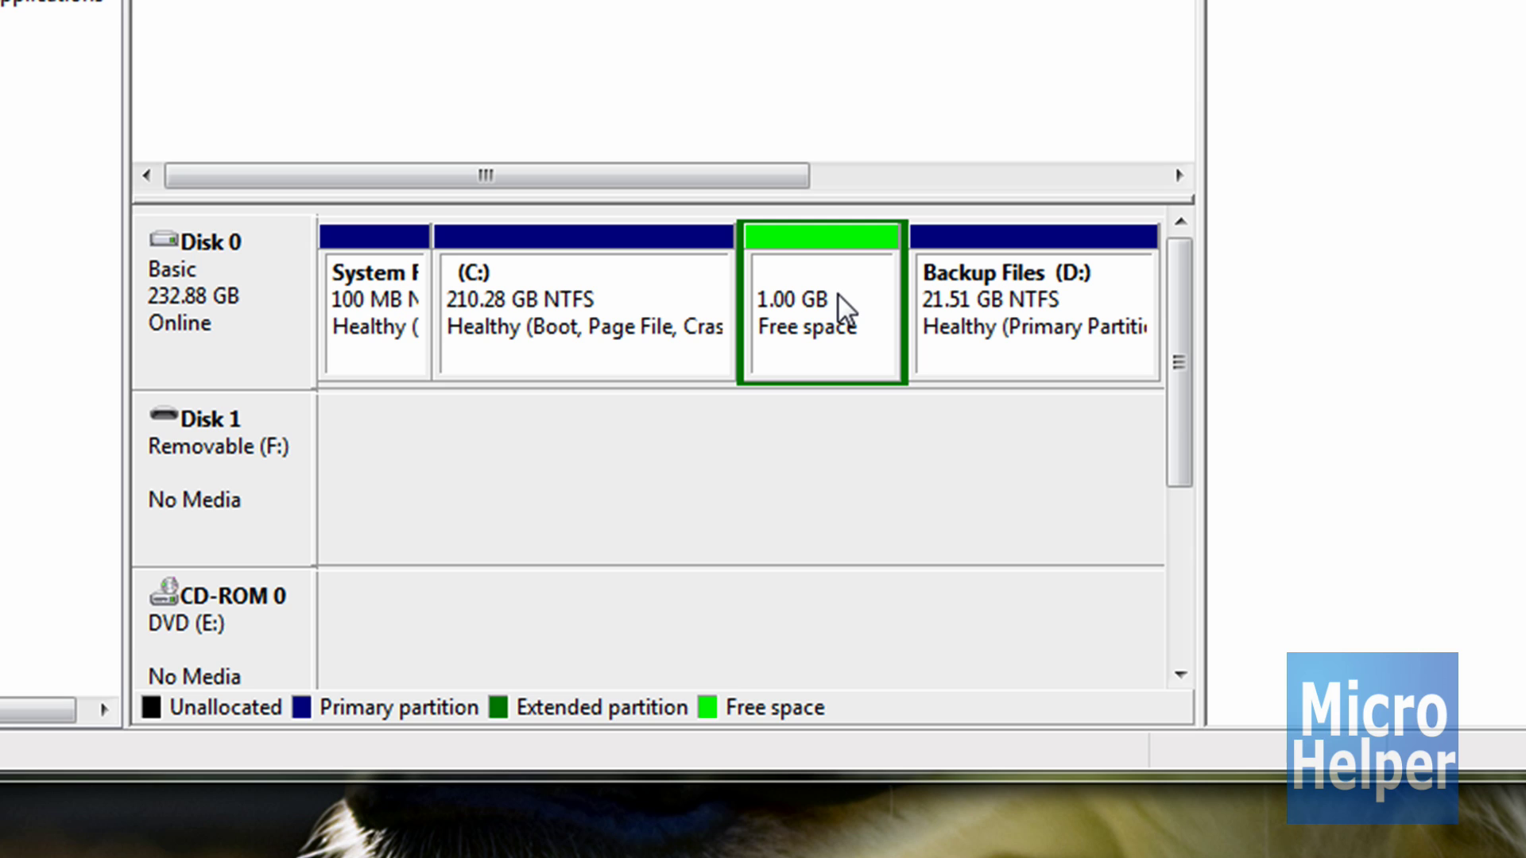
# Delete the leftover extended partition, leaving a 1.00 GB unallocated block
pyautogui.rightClick(840, 272)
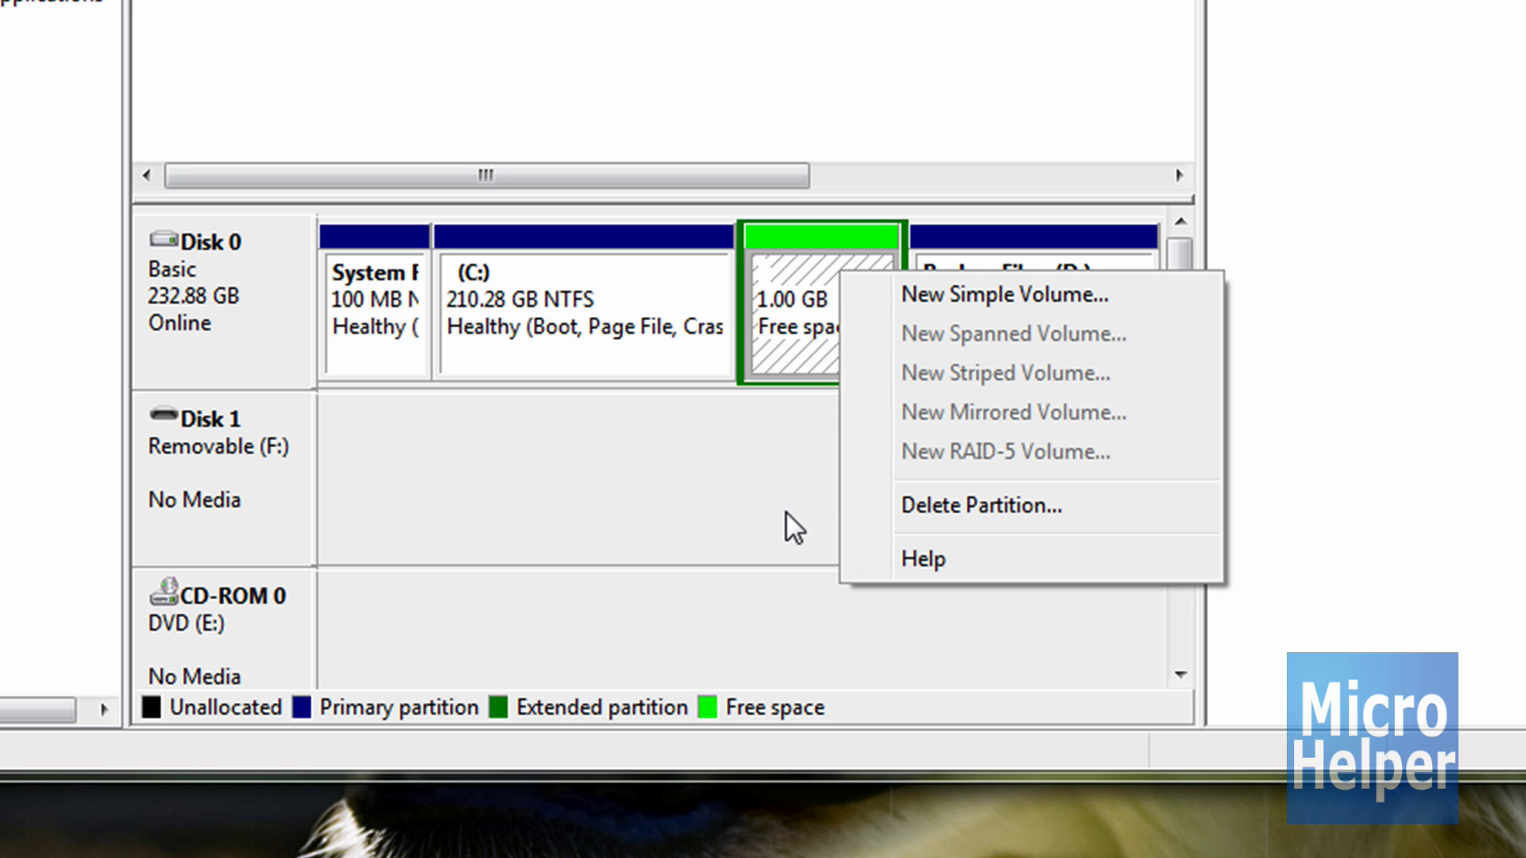
pyautogui.click(963, 496)
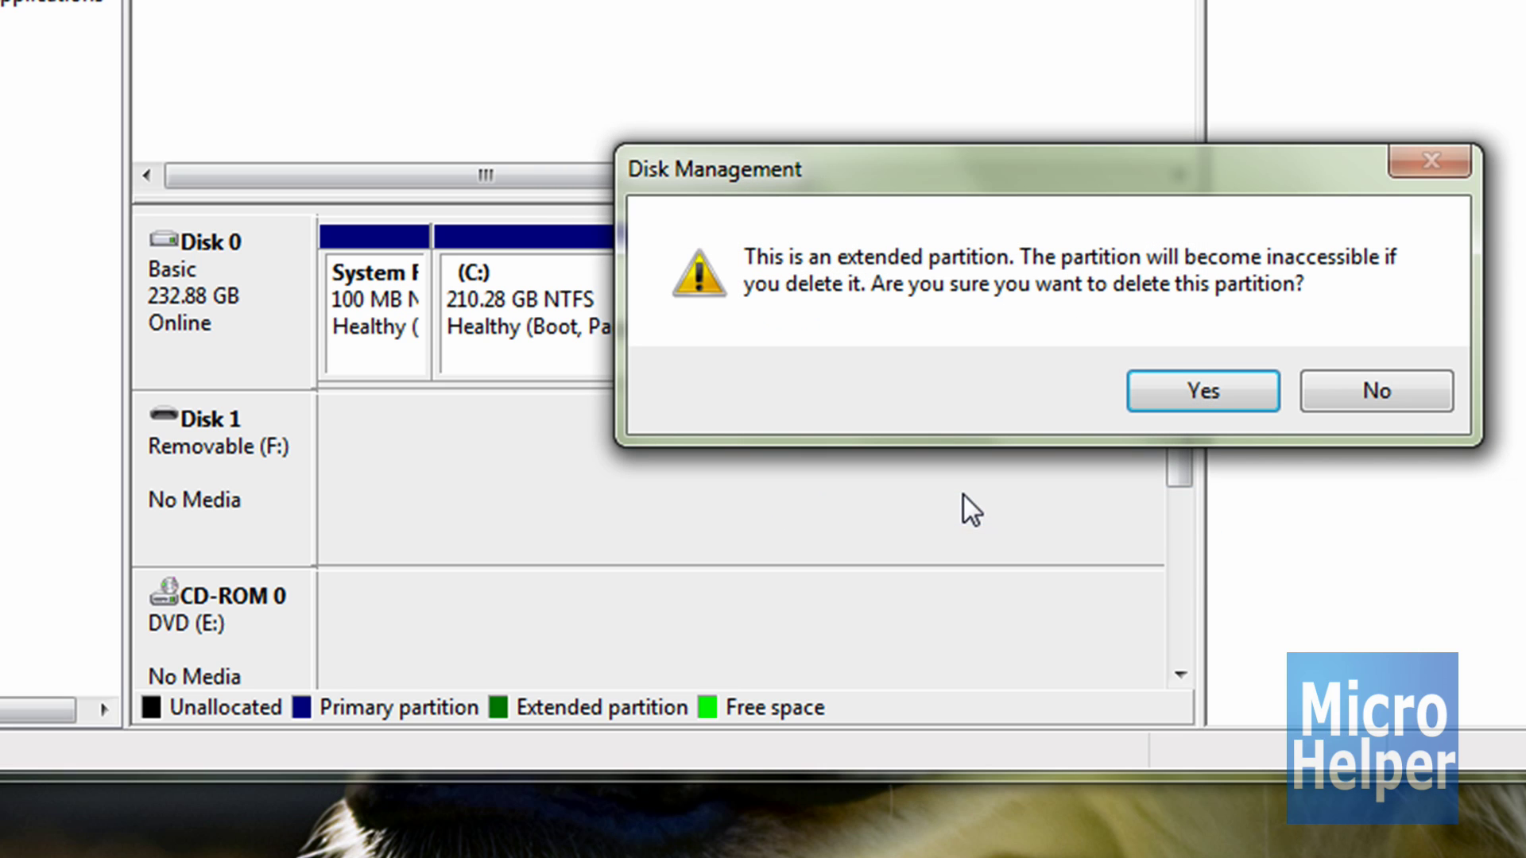
pyautogui.click(1161, 383)
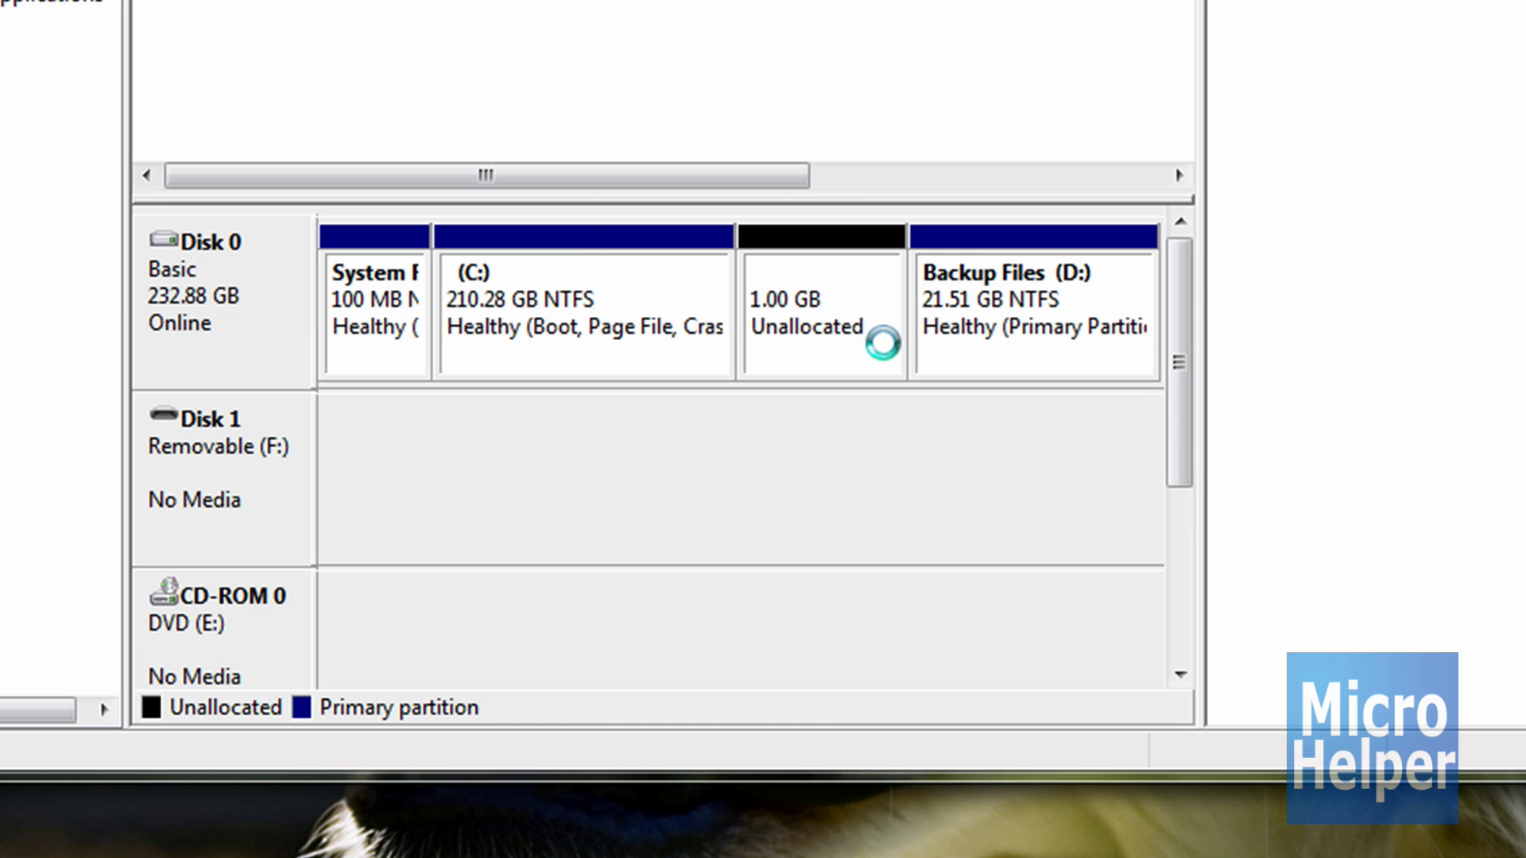
pyautogui.click(818, 292)
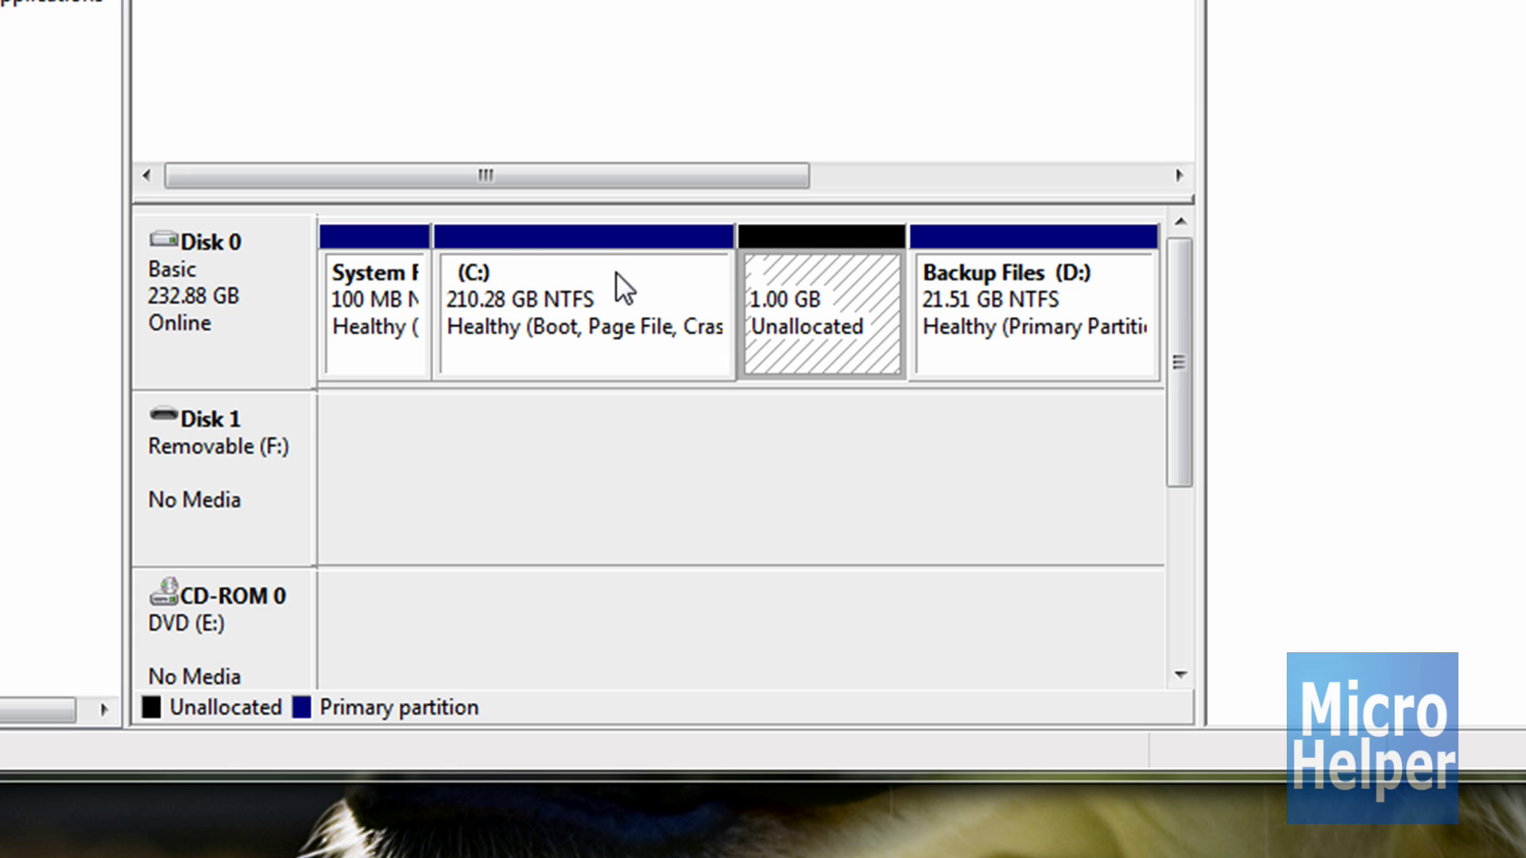
# Compare Backup Files (D:) and the 1.00 GB unallocated block, then select the (C:) partition
pyautogui.click(1048, 287)
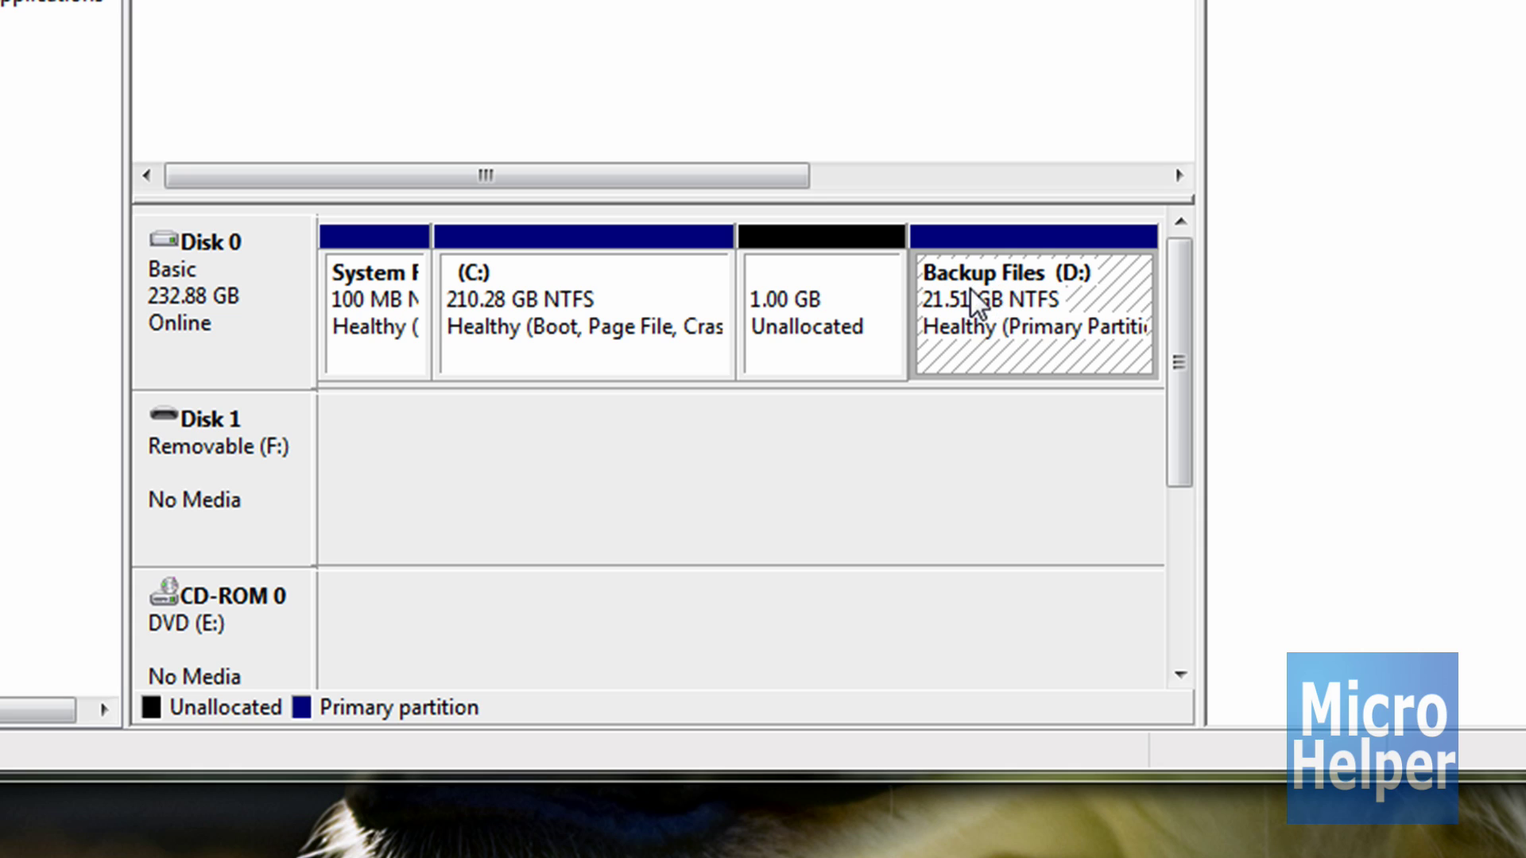
pyautogui.click(850, 309)
pyautogui.click(982, 286)
pyautogui.click(822, 283)
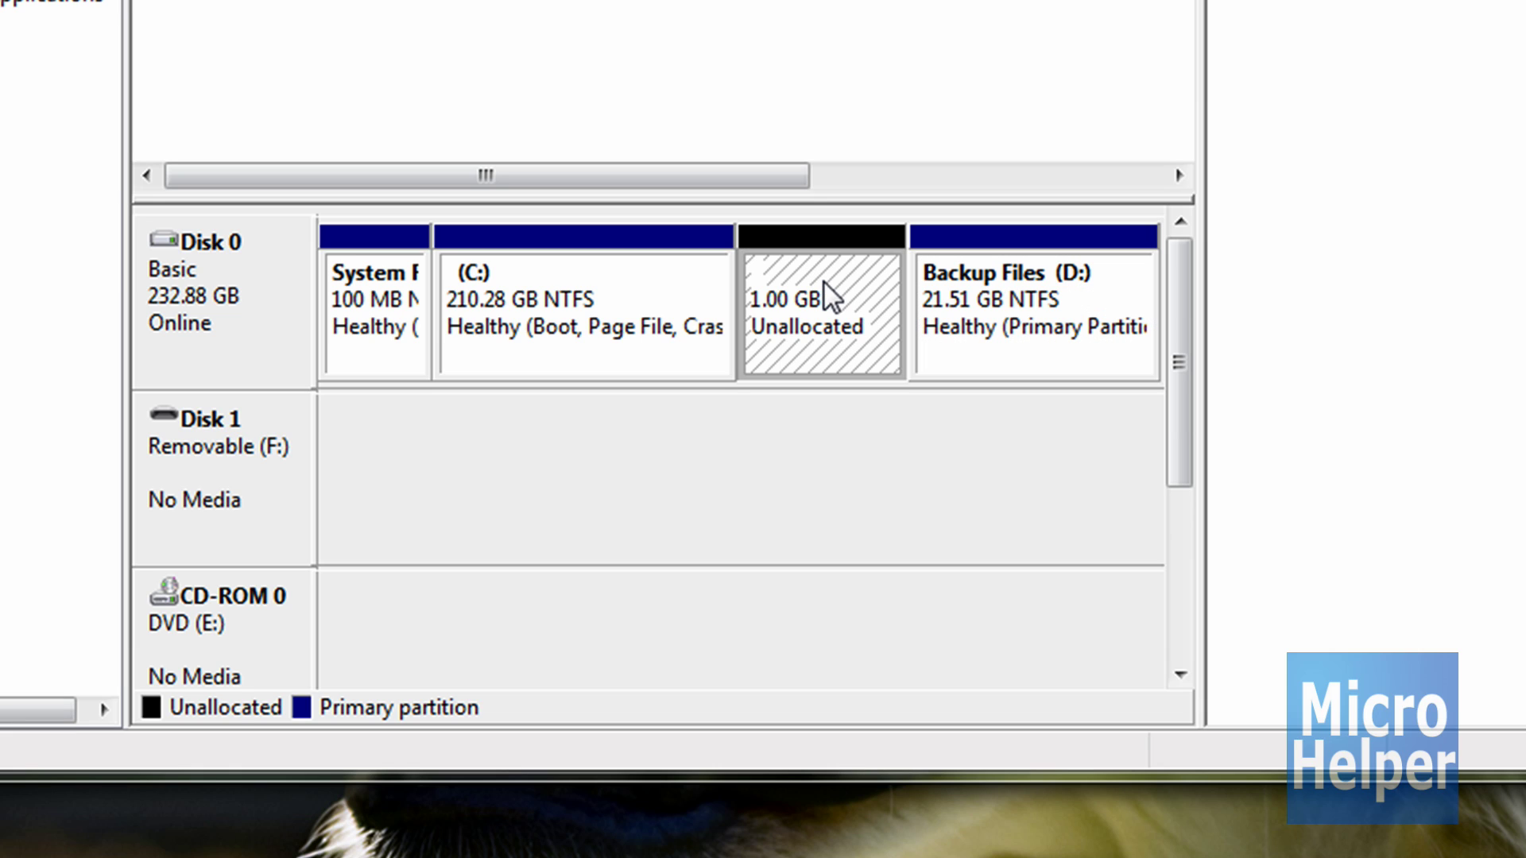
pyautogui.click(1068, 310)
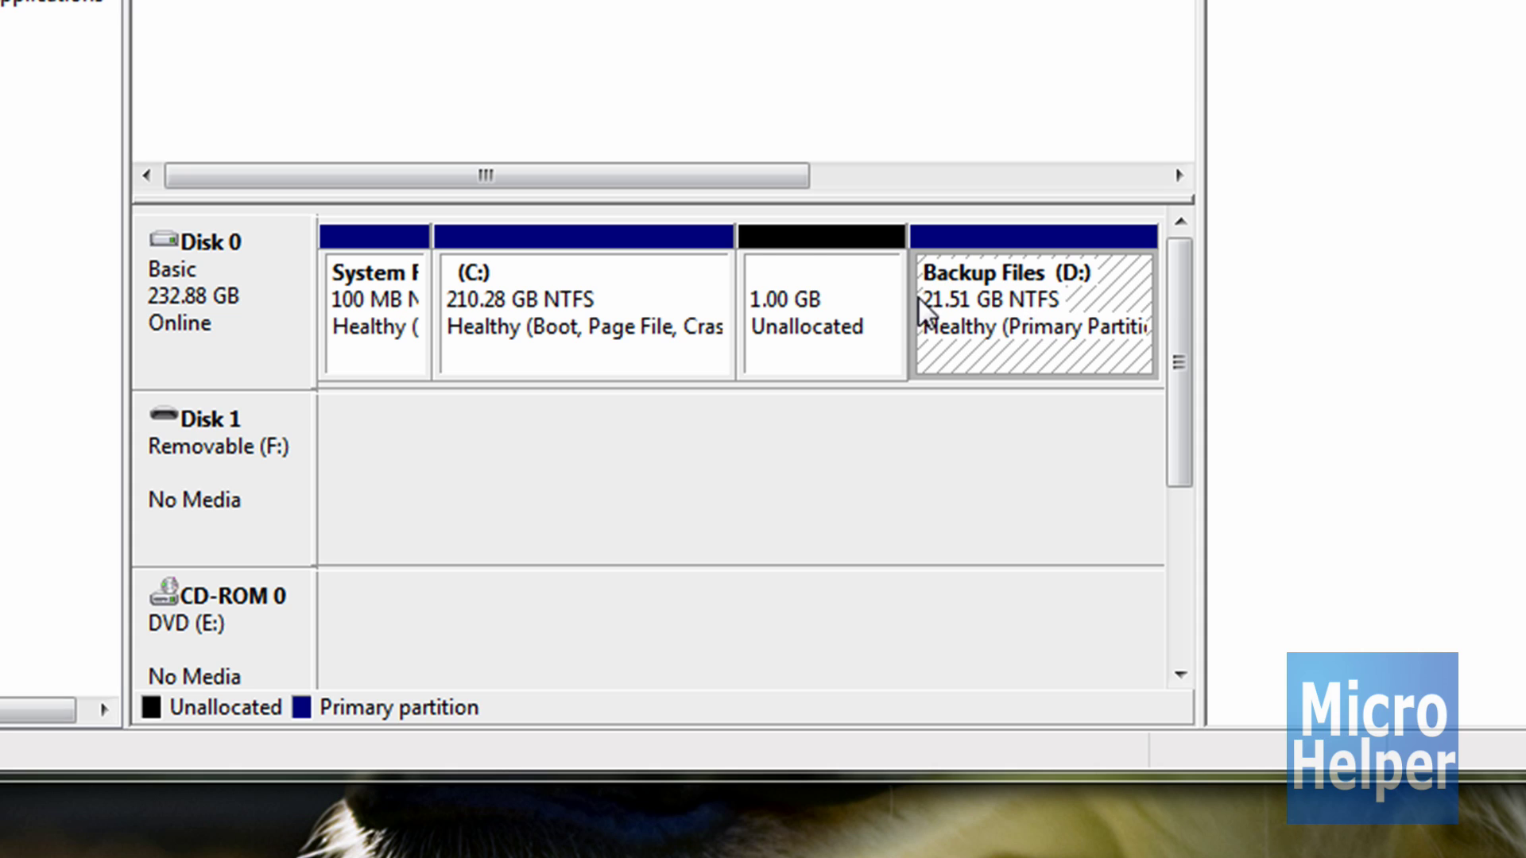
pyautogui.click(874, 308)
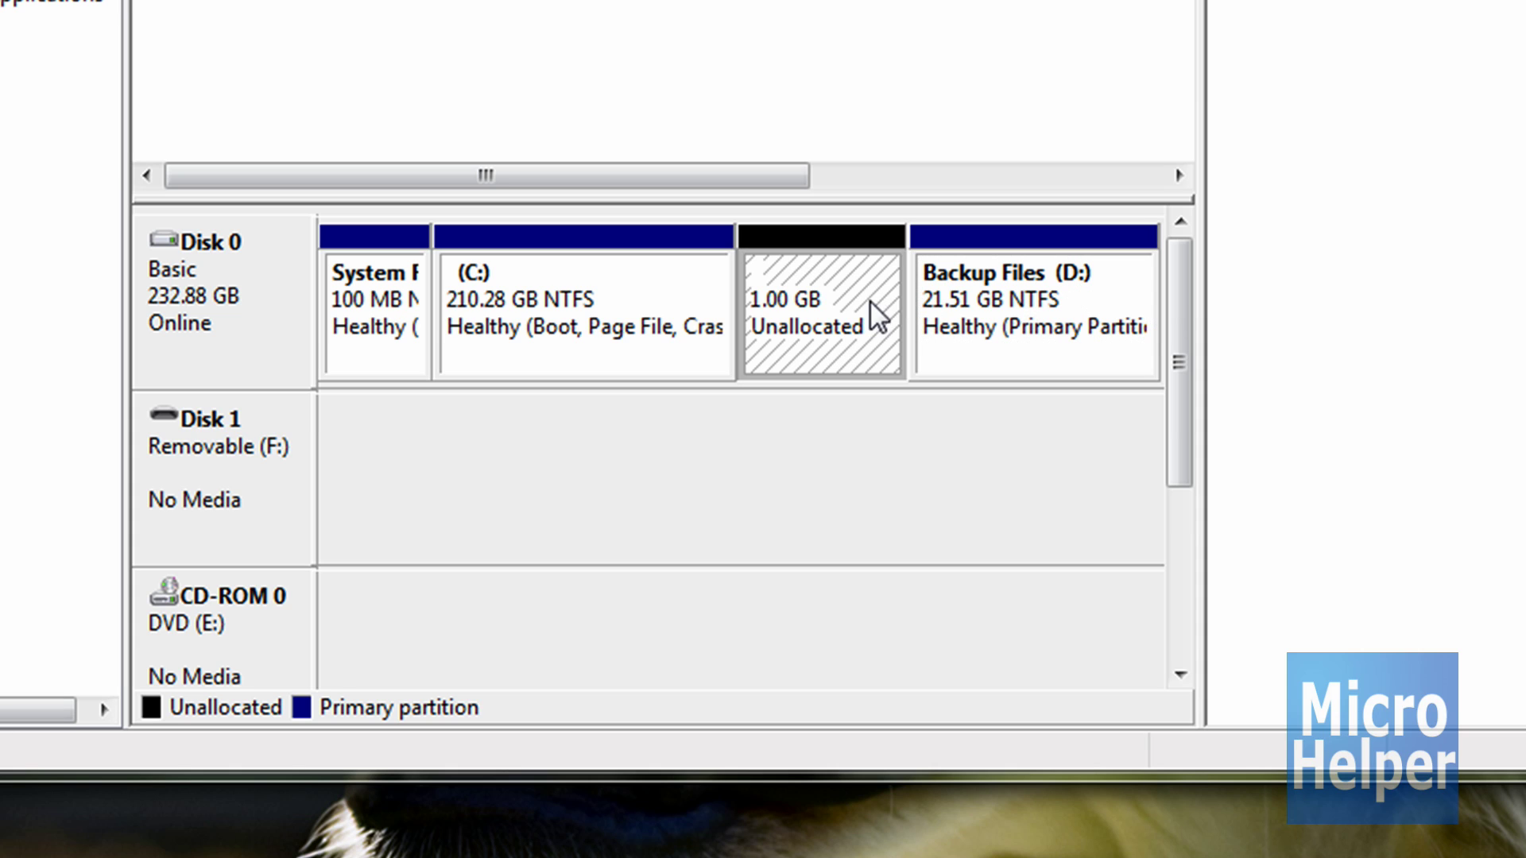
pyautogui.click(1076, 334)
pyautogui.click(826, 310)
pyautogui.click(551, 274)
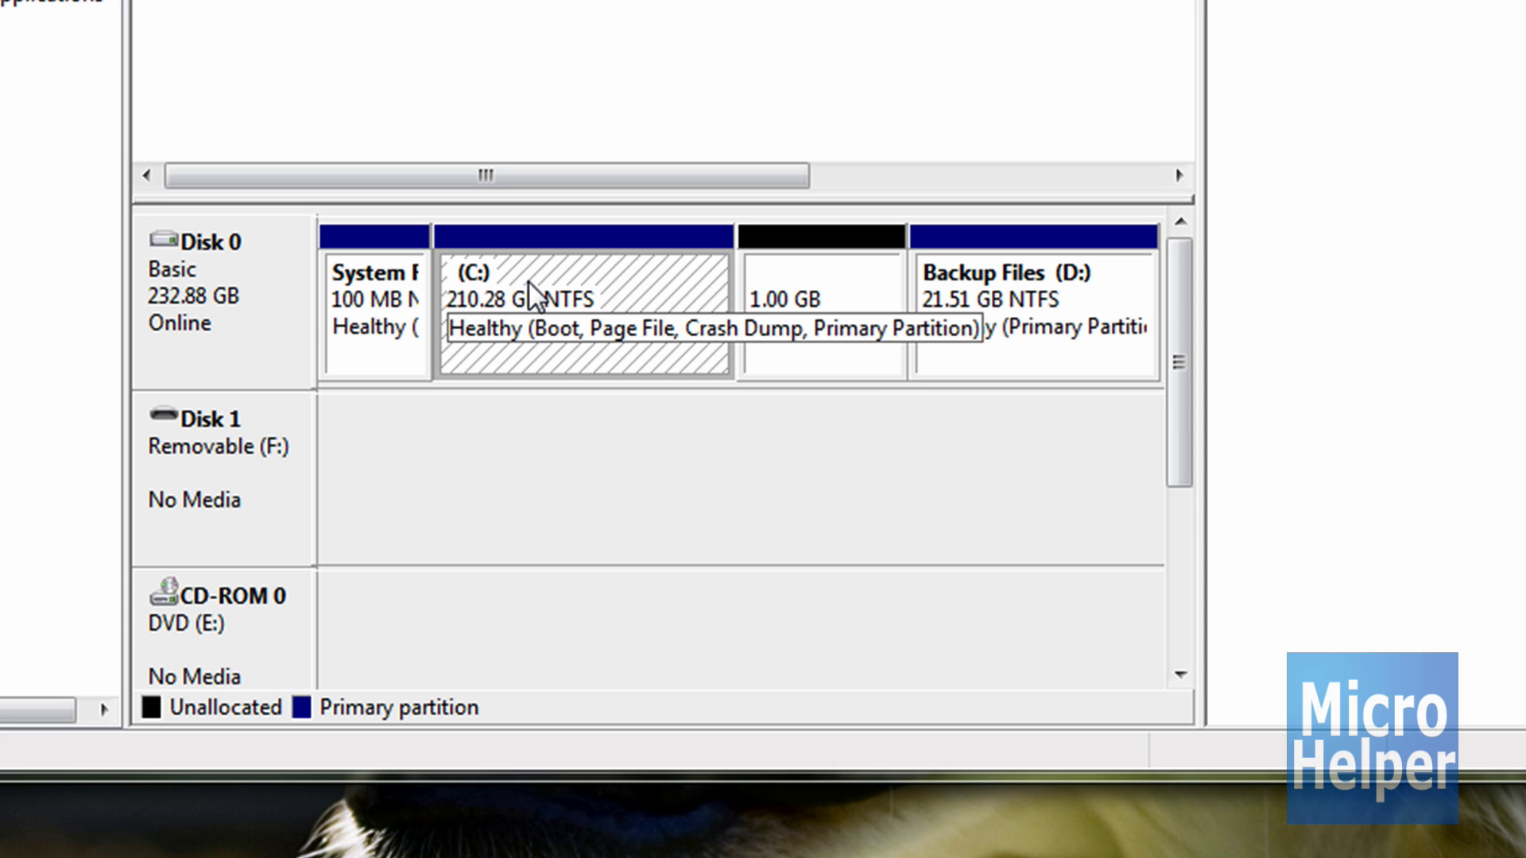
# Extend C: with the 1024 MB unallocated space to 211.28 GB, then close Computer Management
pyautogui.rightClick(607, 264)
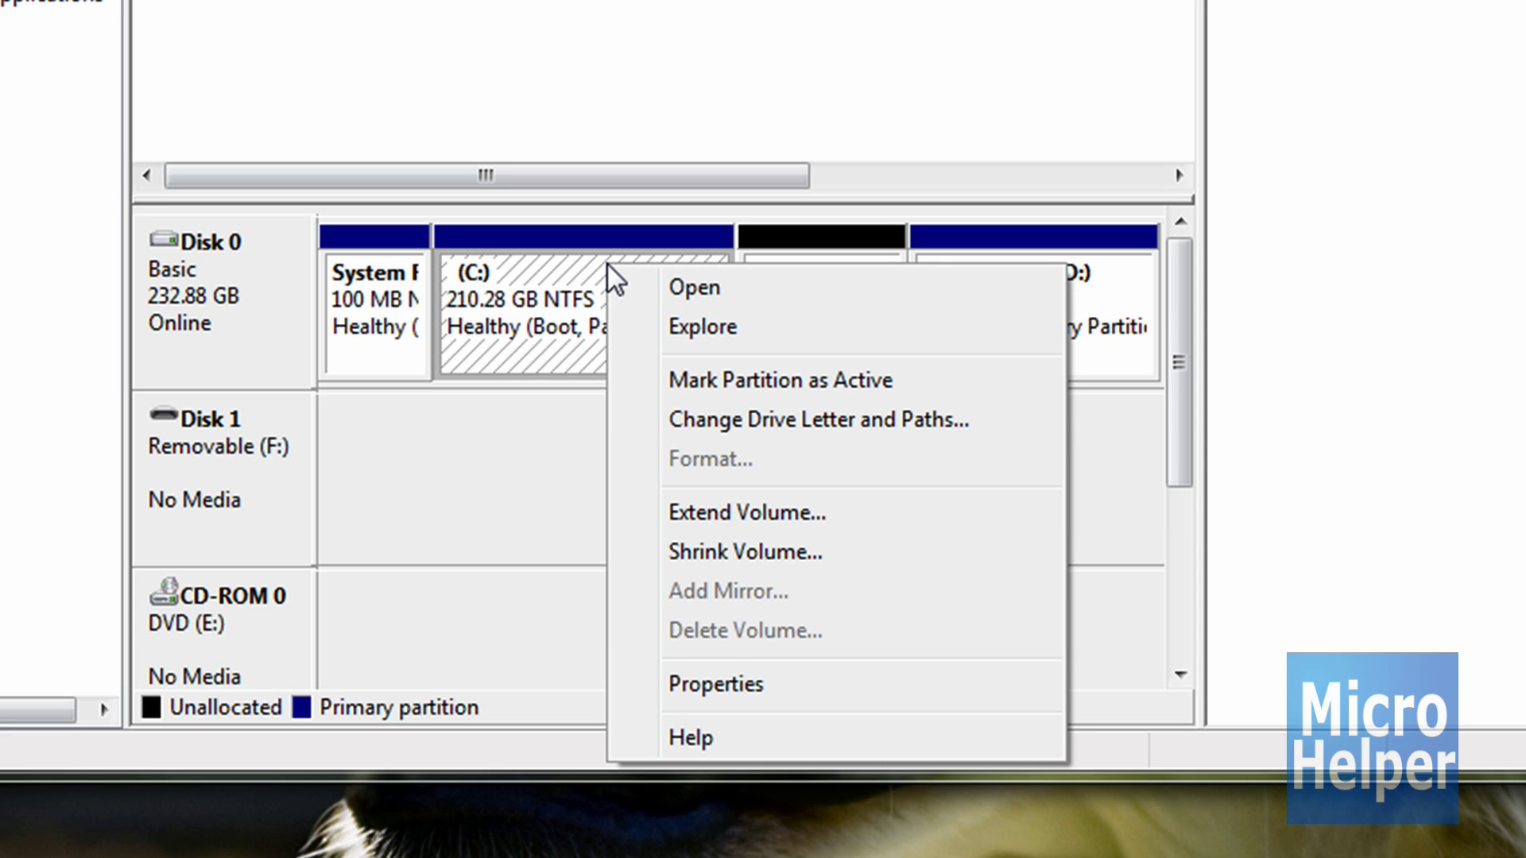
pyautogui.click(816, 256)
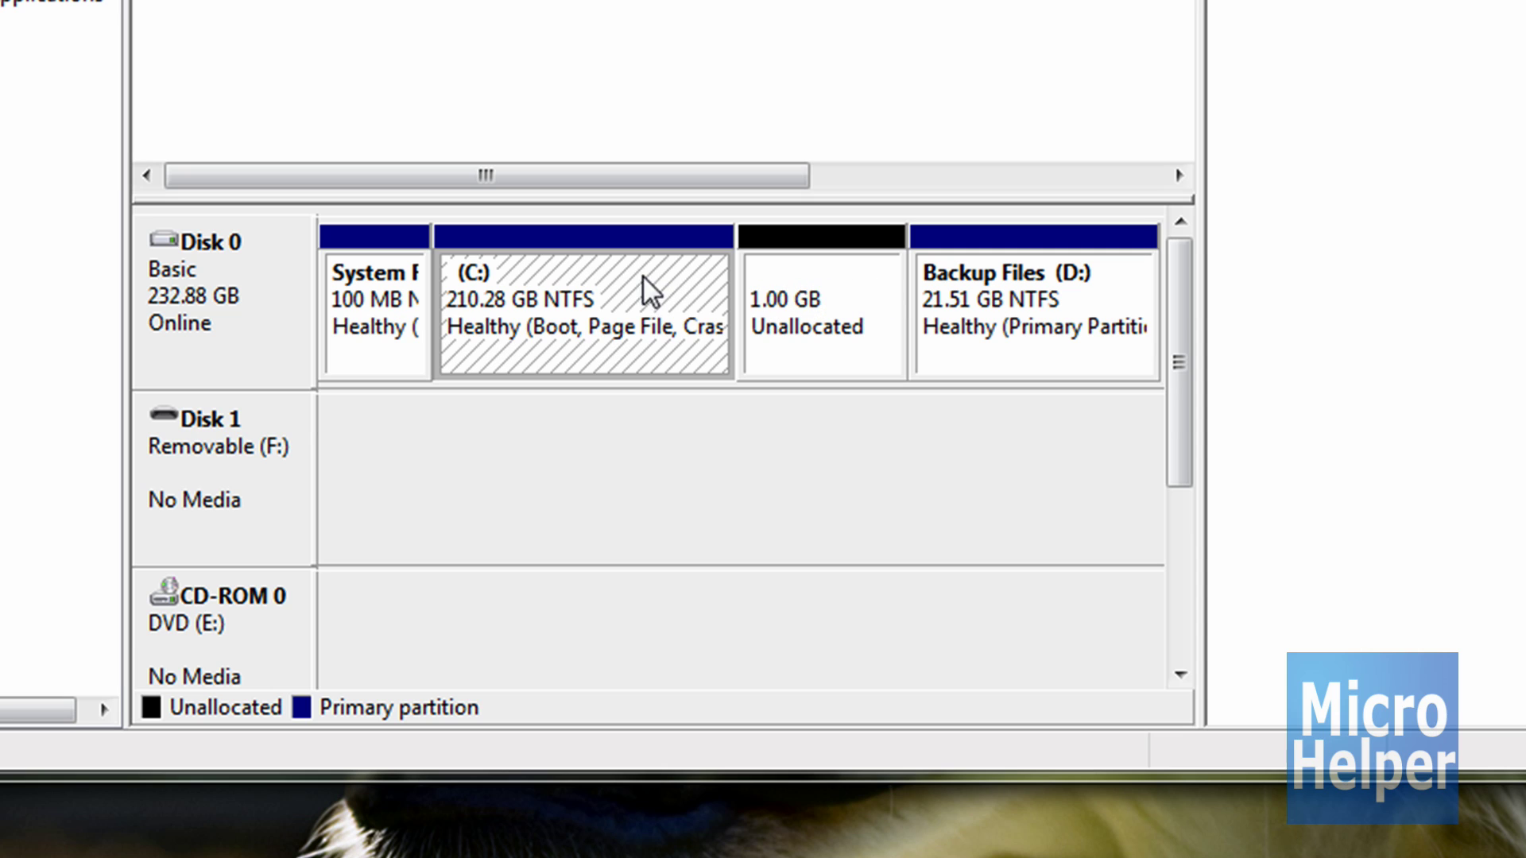
pyautogui.click(823, 279)
pyautogui.click(523, 279)
pyautogui.rightClick(588, 318)
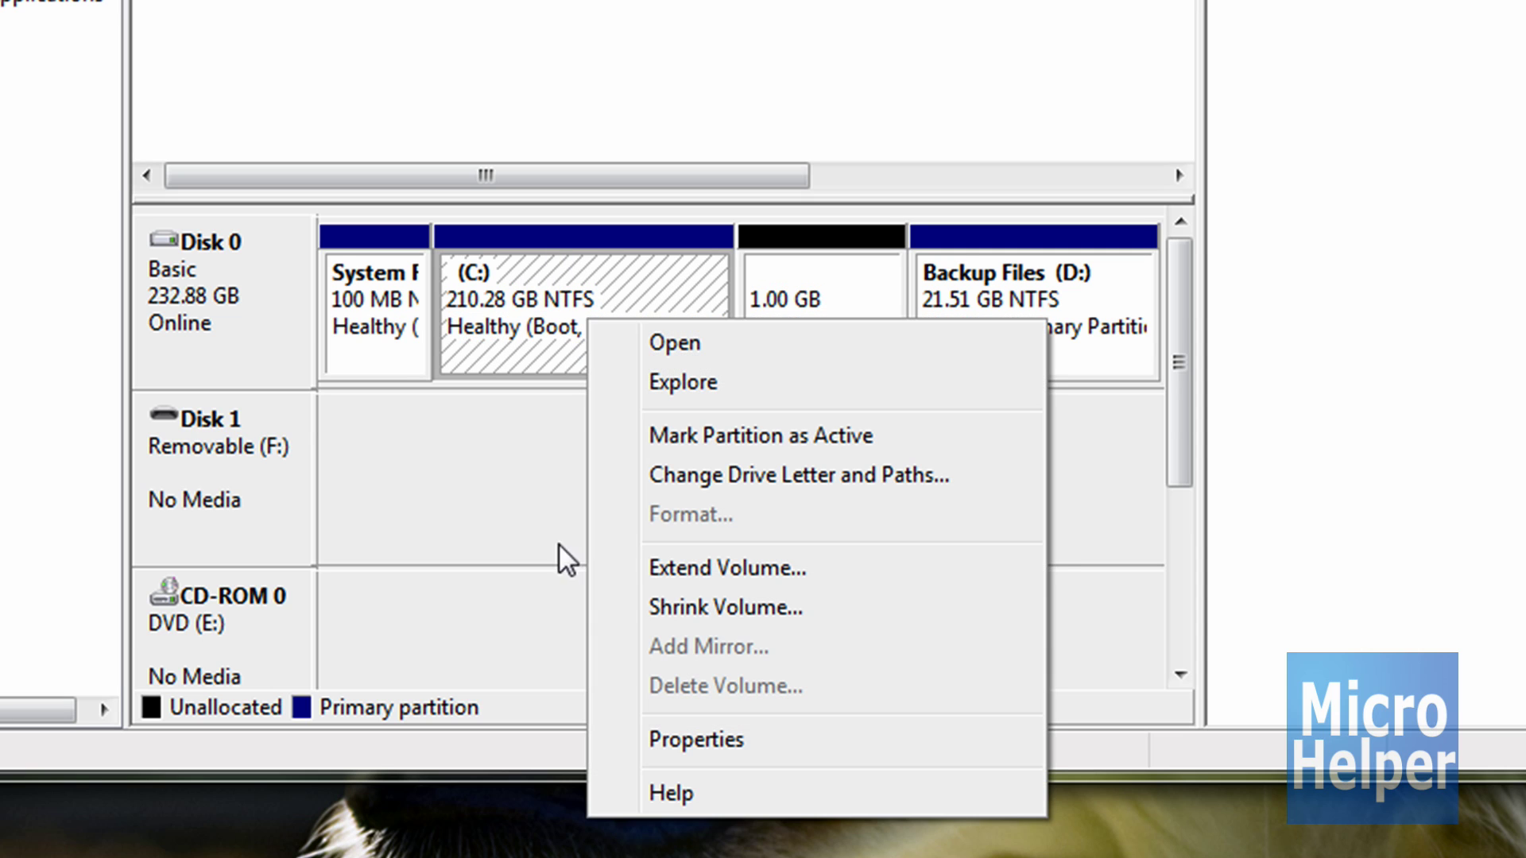
pyautogui.click(705, 566)
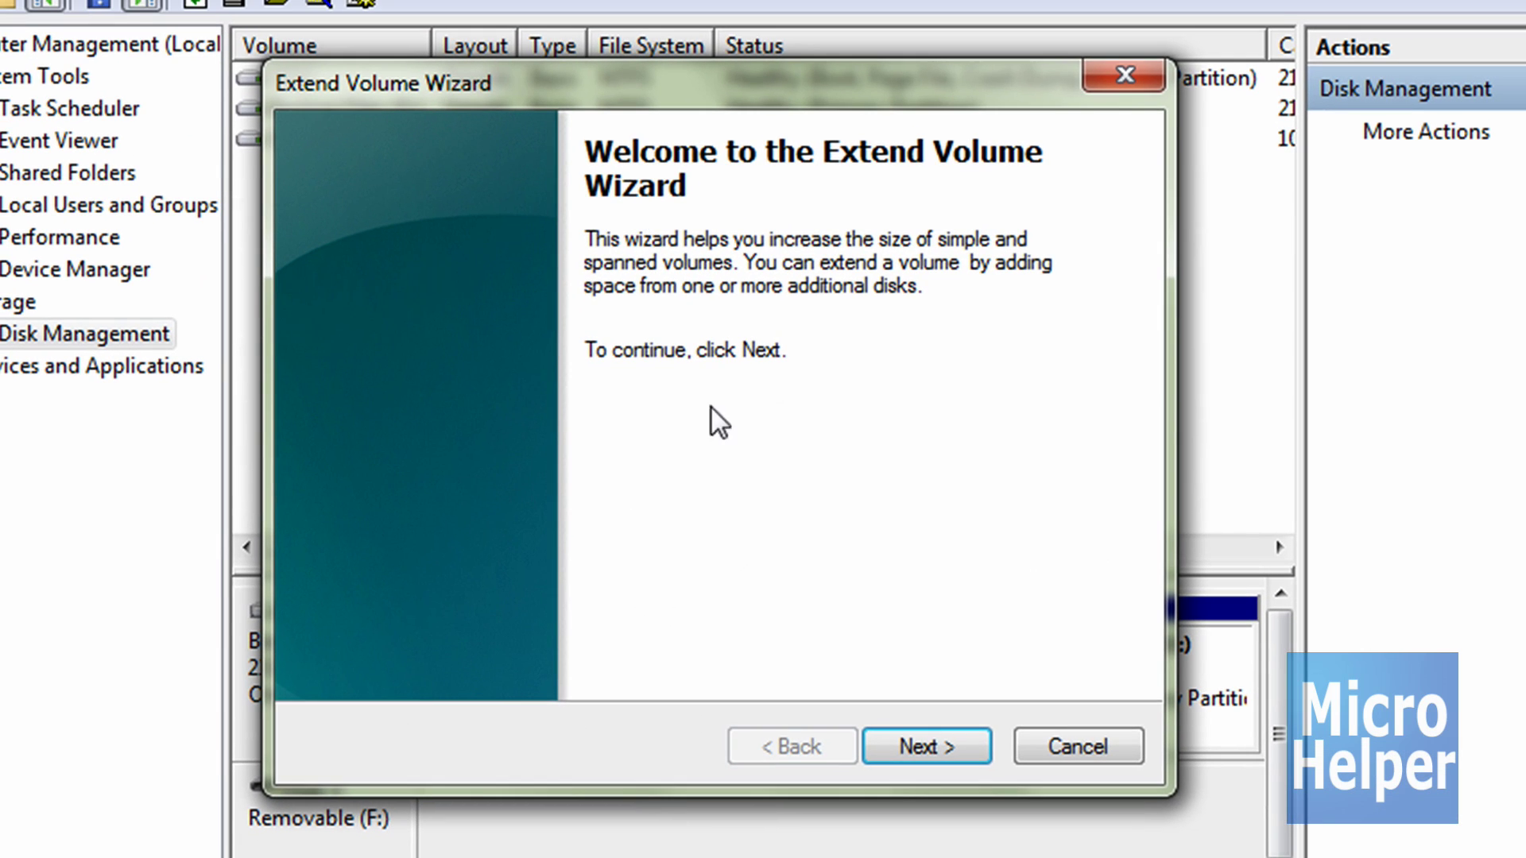
pyautogui.click(895, 740)
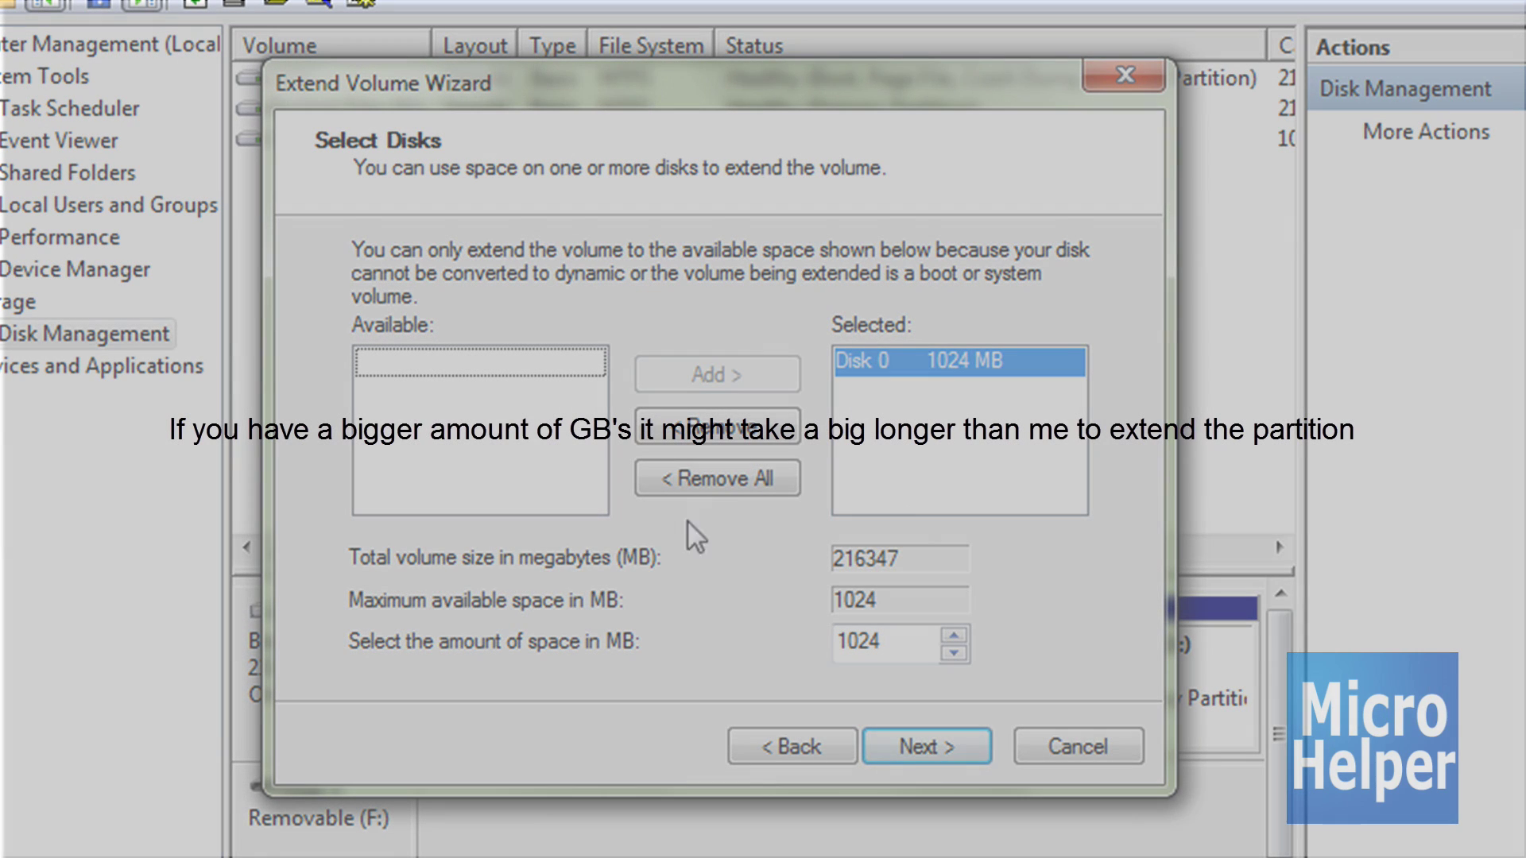
pyautogui.click(918, 747)
pyautogui.click(942, 745)
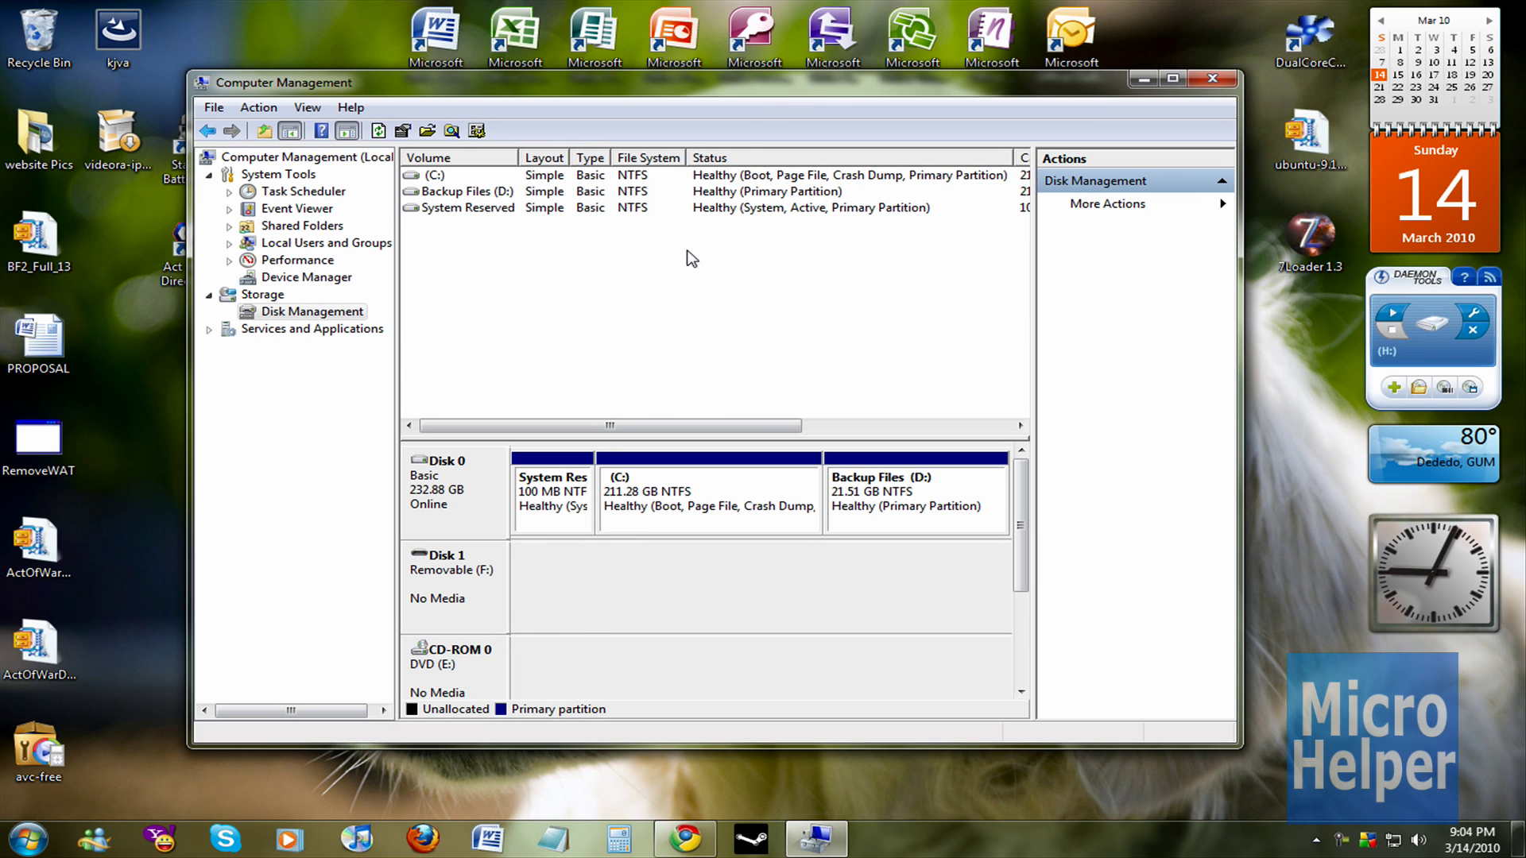
pyautogui.click(1209, 80)
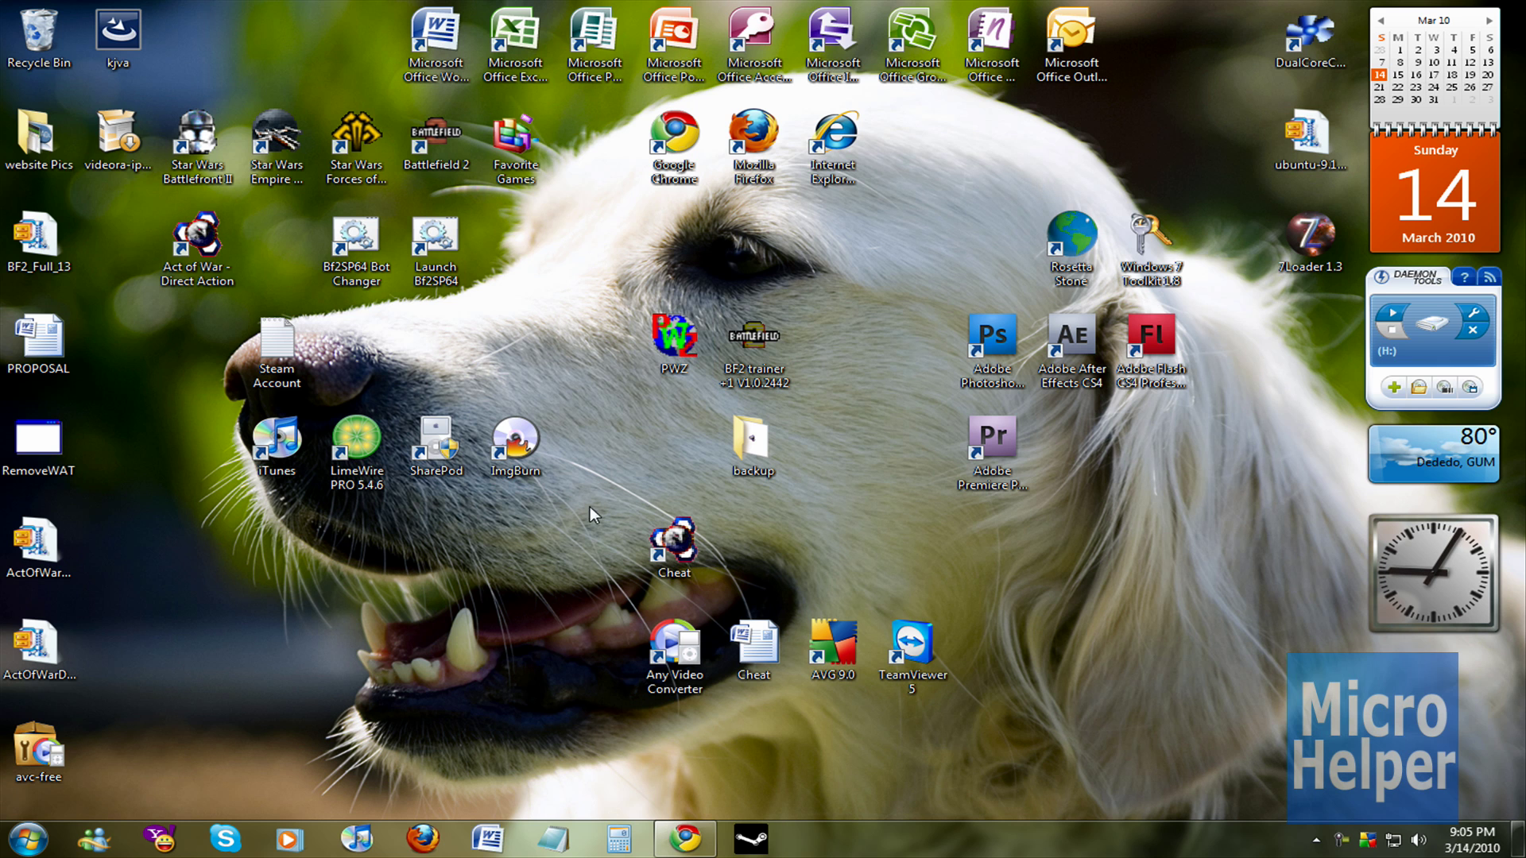